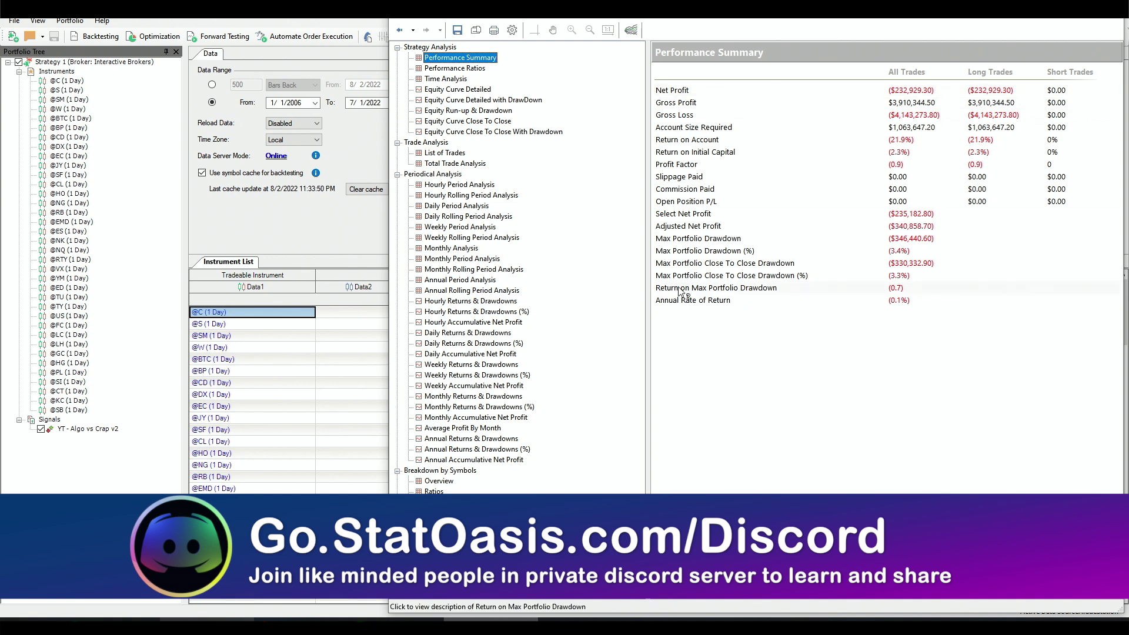
Review the portfolio backtest report's symbol breakdown overview and its Annual Period Analysis.
left_click(438, 483)
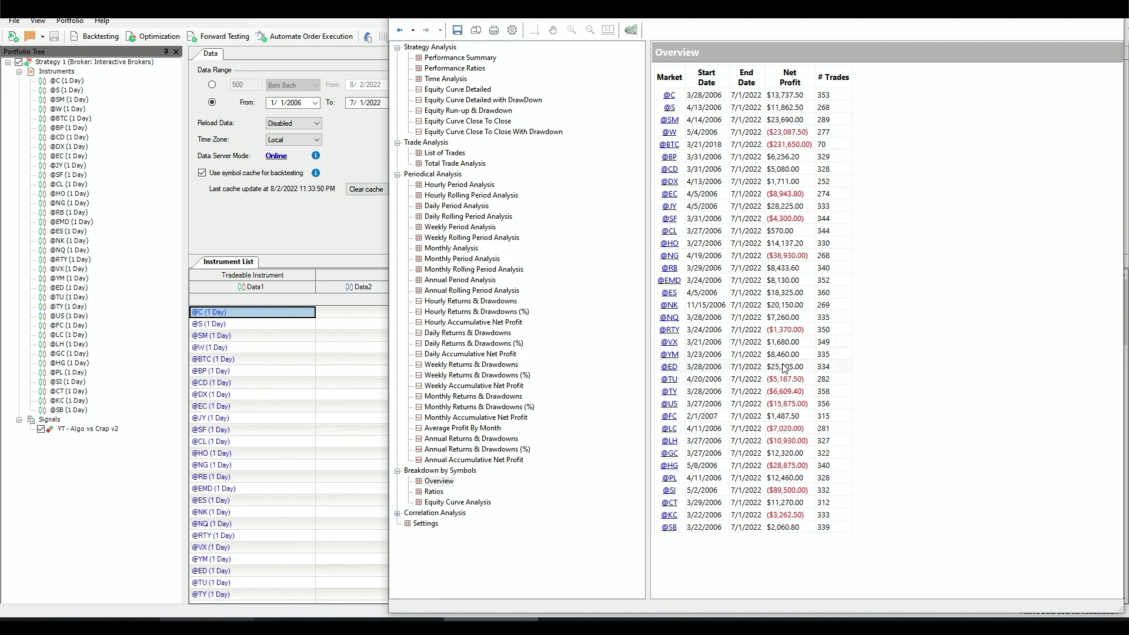
key("alt+Left")
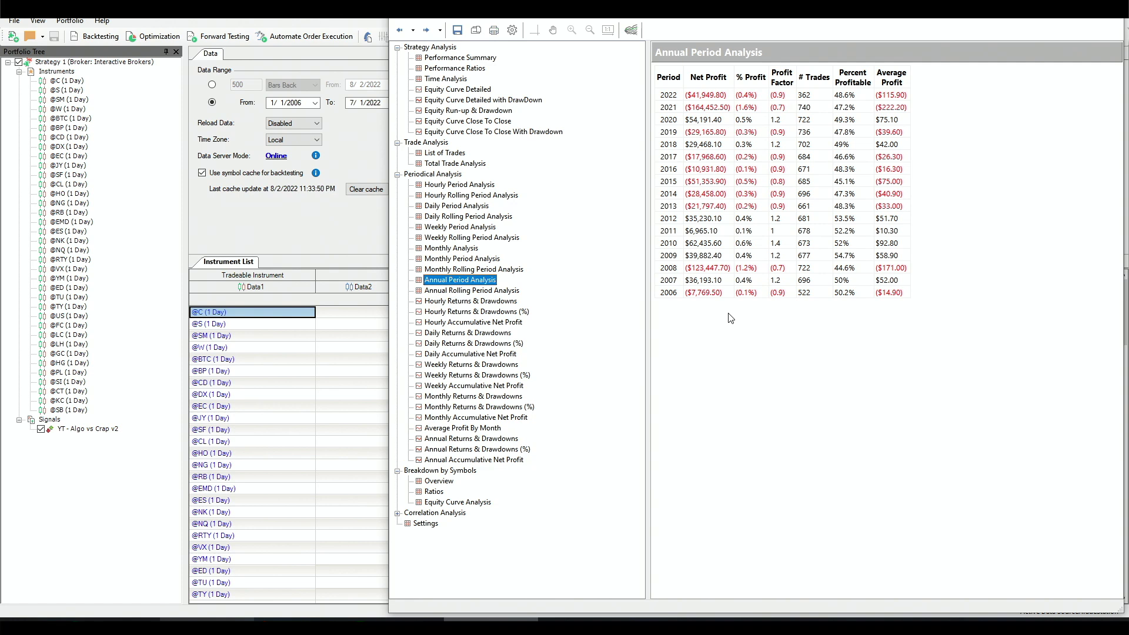
key("alt+Left")
key("alt+Left")
key("alt+Left")
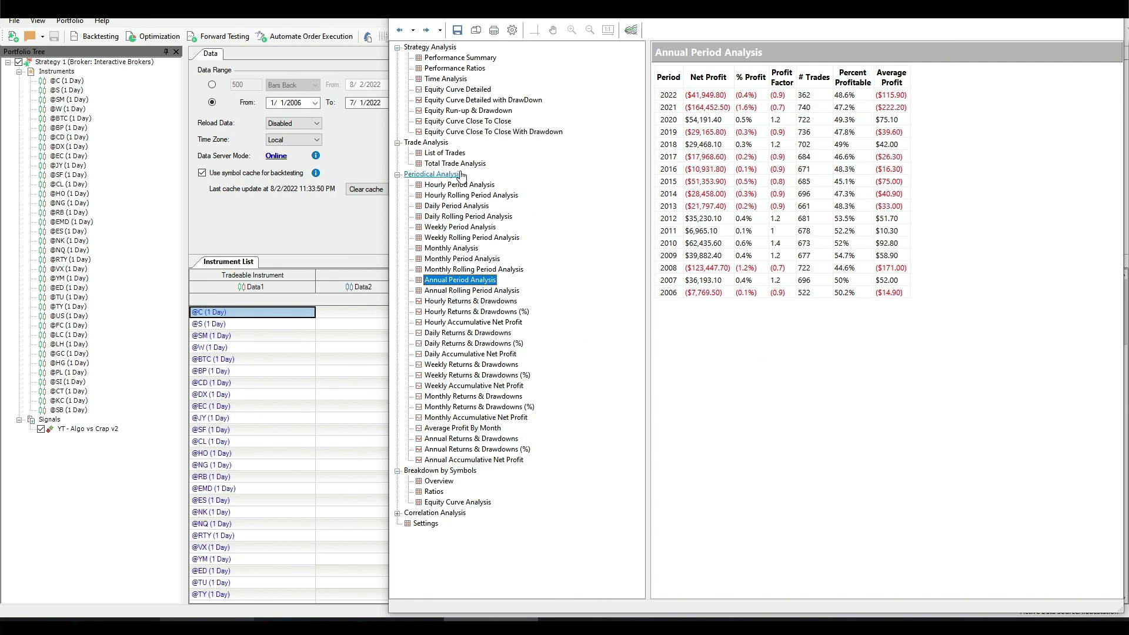
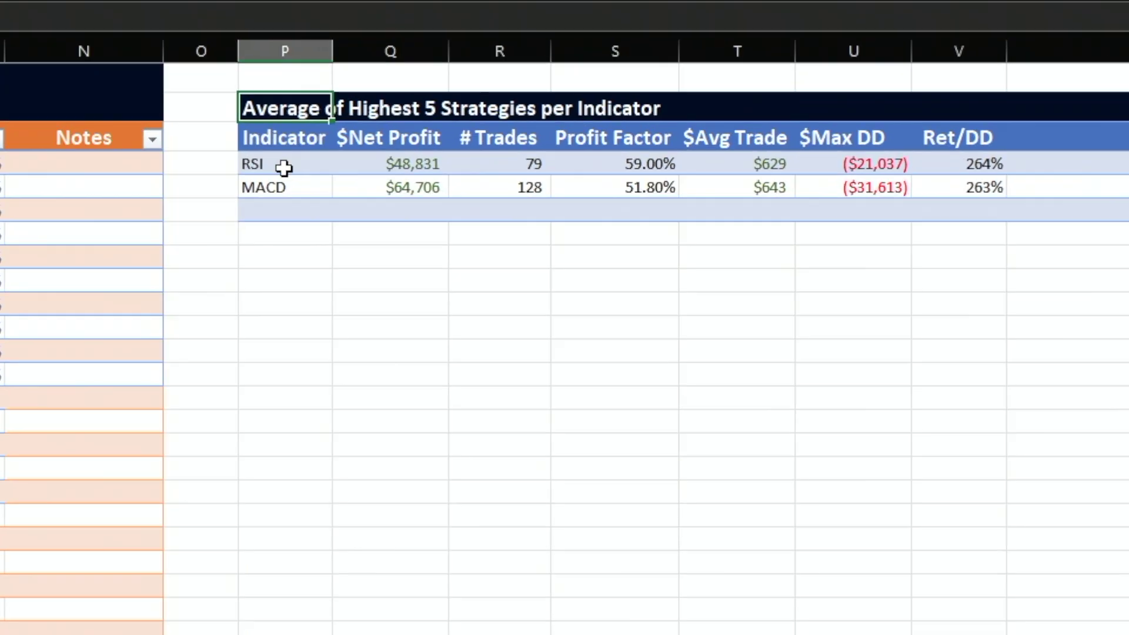
Compare MACD with RSI in the table averaging the highest 5 strategies, checking net profit, average trade, trade count, Ret/DD and max drawdown.
key("Down")
key("Down")
key("Down")
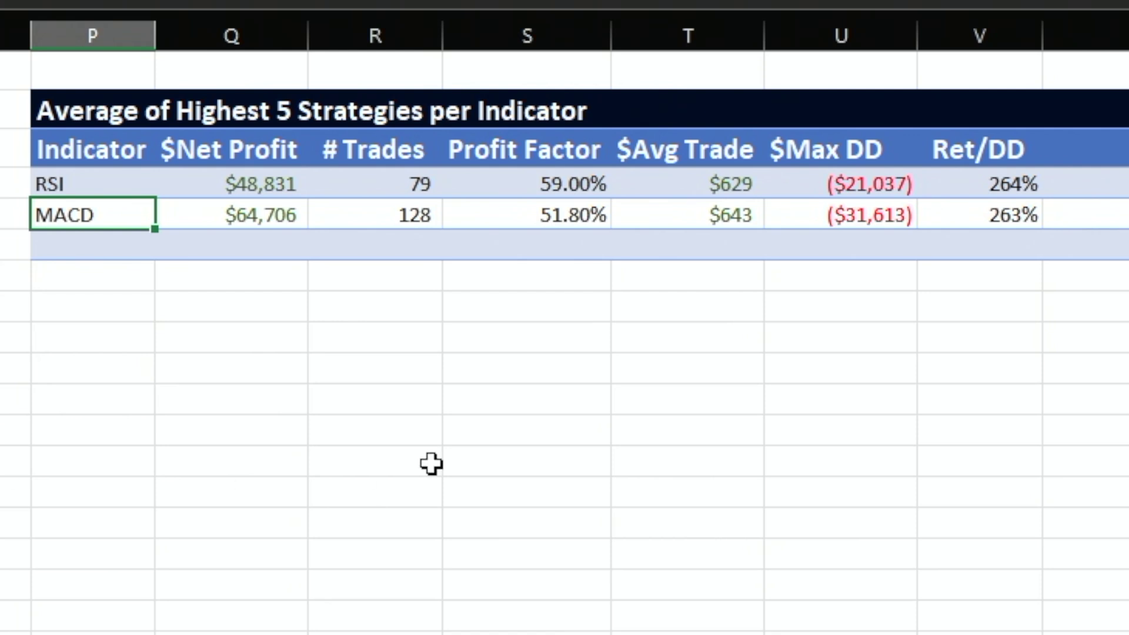
left_click(222, 217)
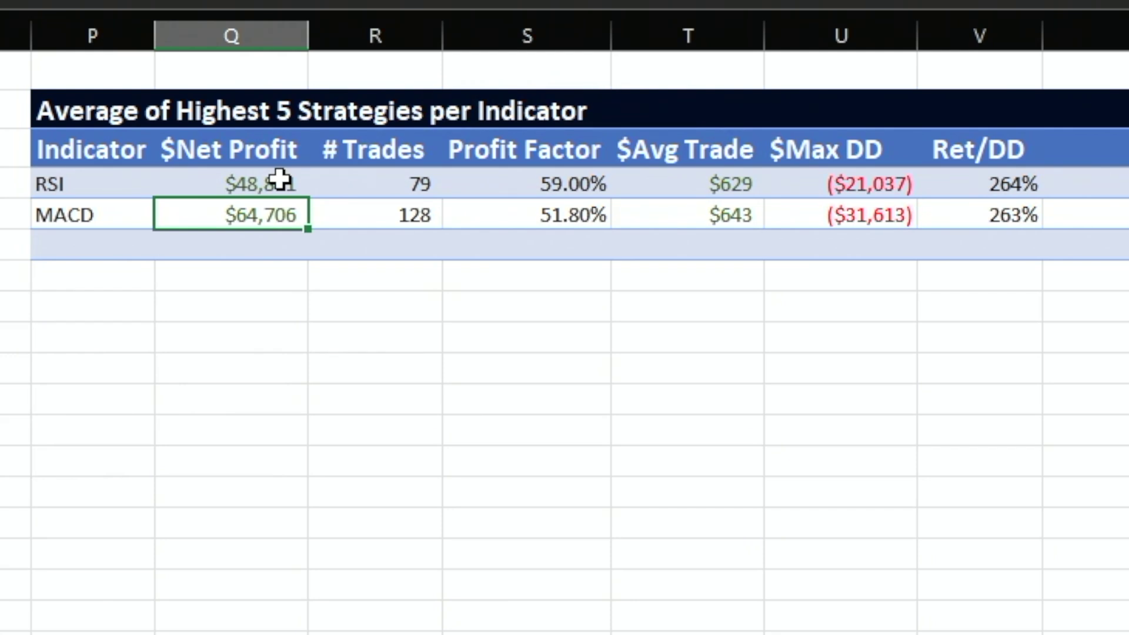
left_click(691, 217)
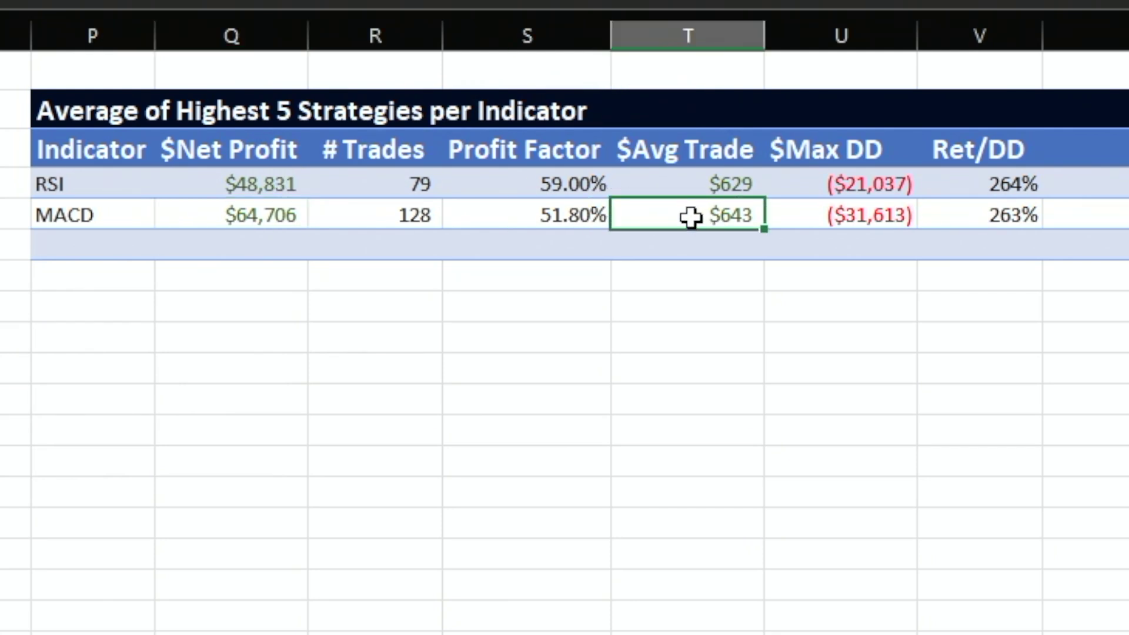
left_click(371, 213)
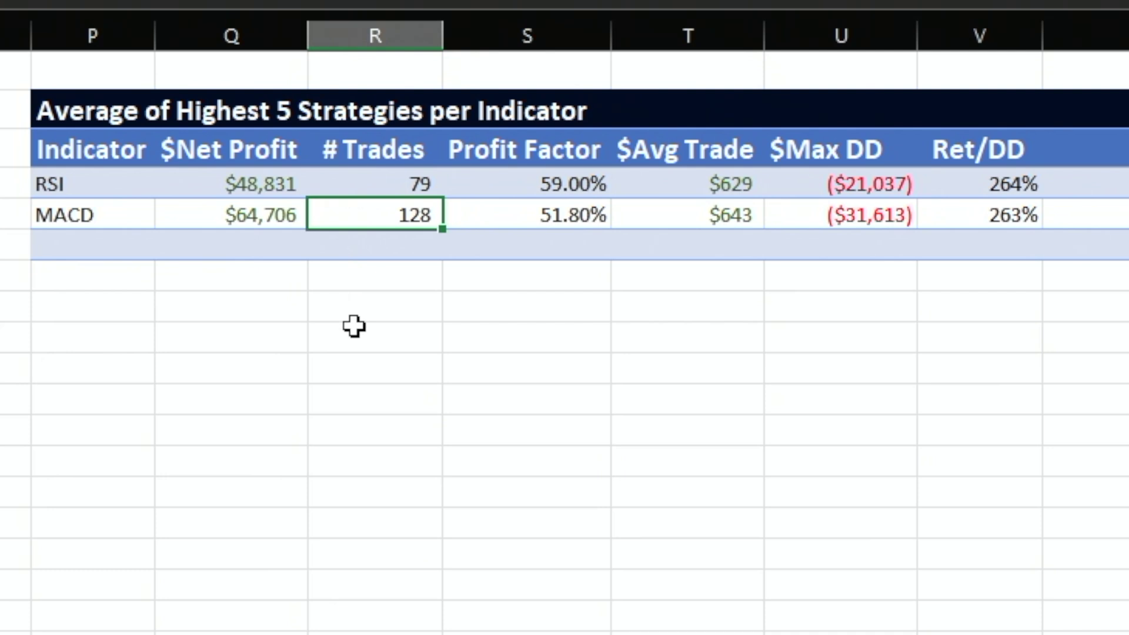
left_click(983, 213)
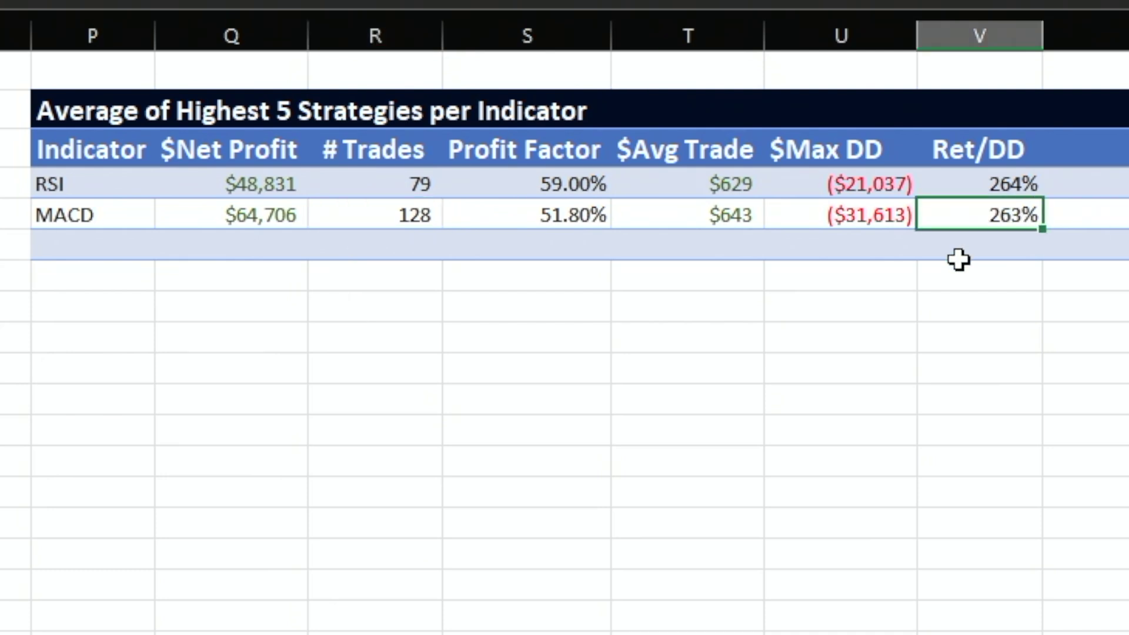
left_click(825, 206)
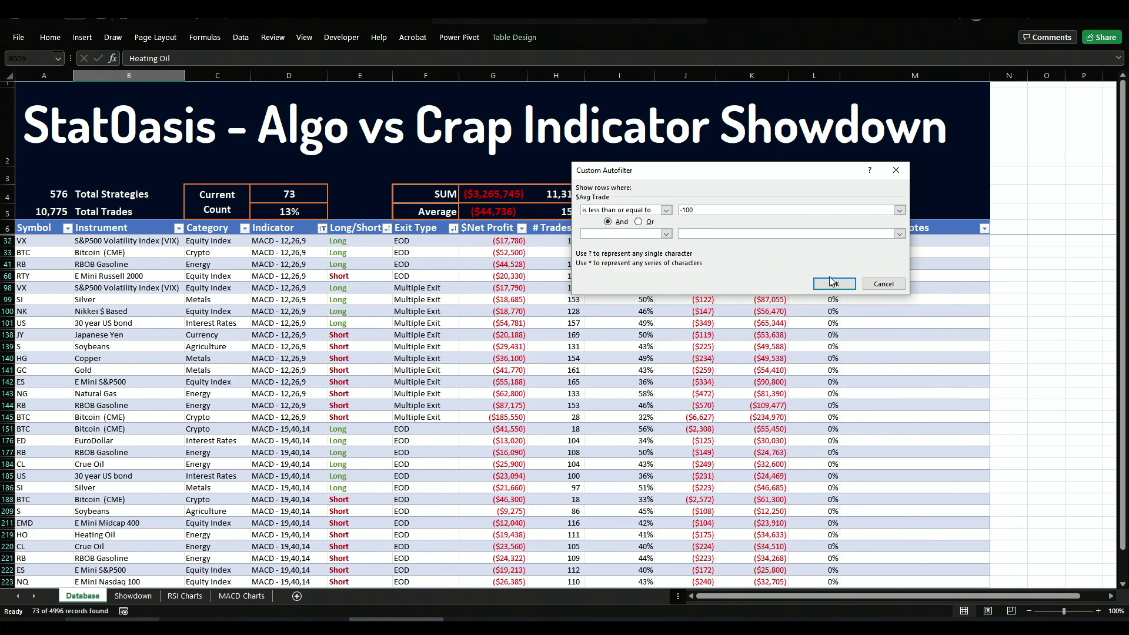
Filter the Database strategies to a $Avg Trade less than or equal to -100 and only the EOD exit type.
key("Return")
left_click(453, 228)
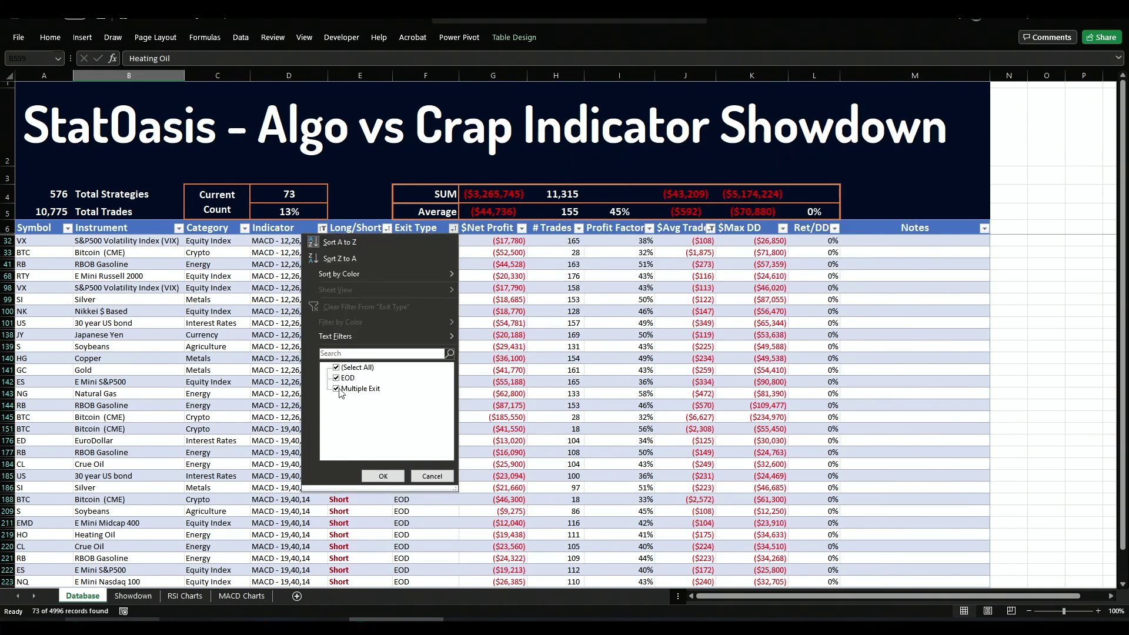
left_click(338, 389)
left_click(382, 476)
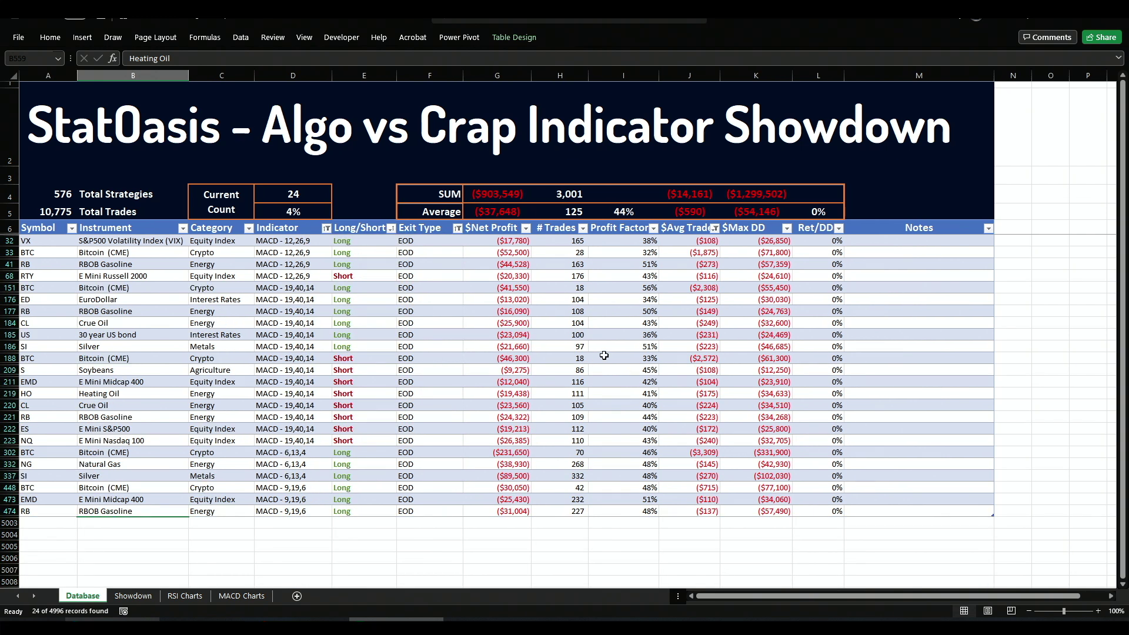
Sort the filtered strategies by $Avg Trade from smallest to largest and inspect the trade counts below the Bitcoin rows, ending on Silver.
left_click(715, 229)
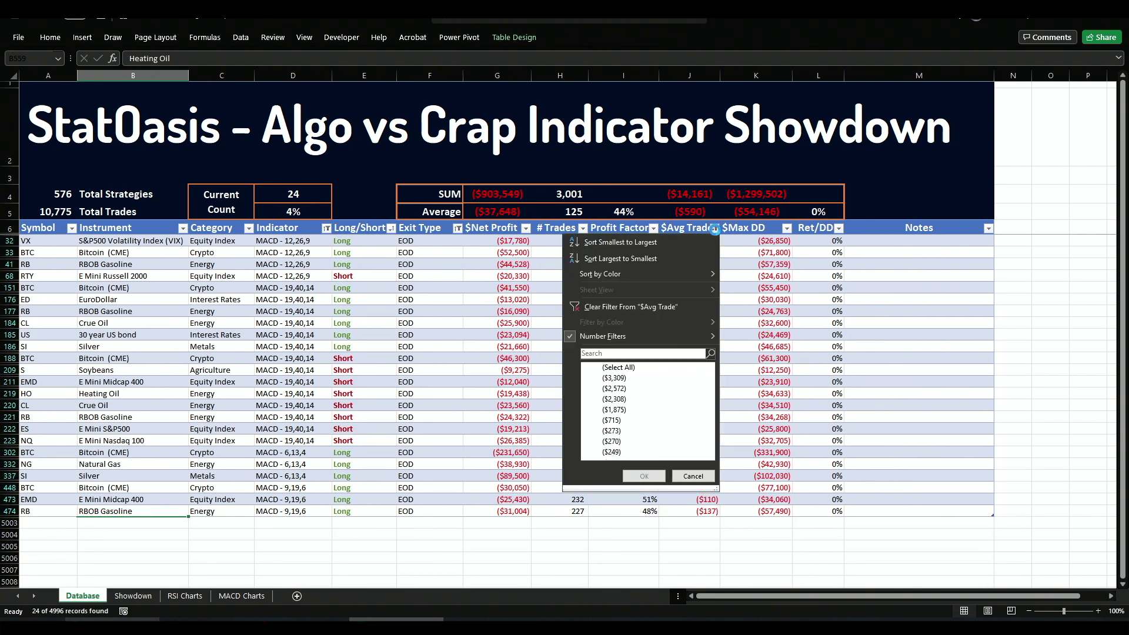
left_click(676, 243)
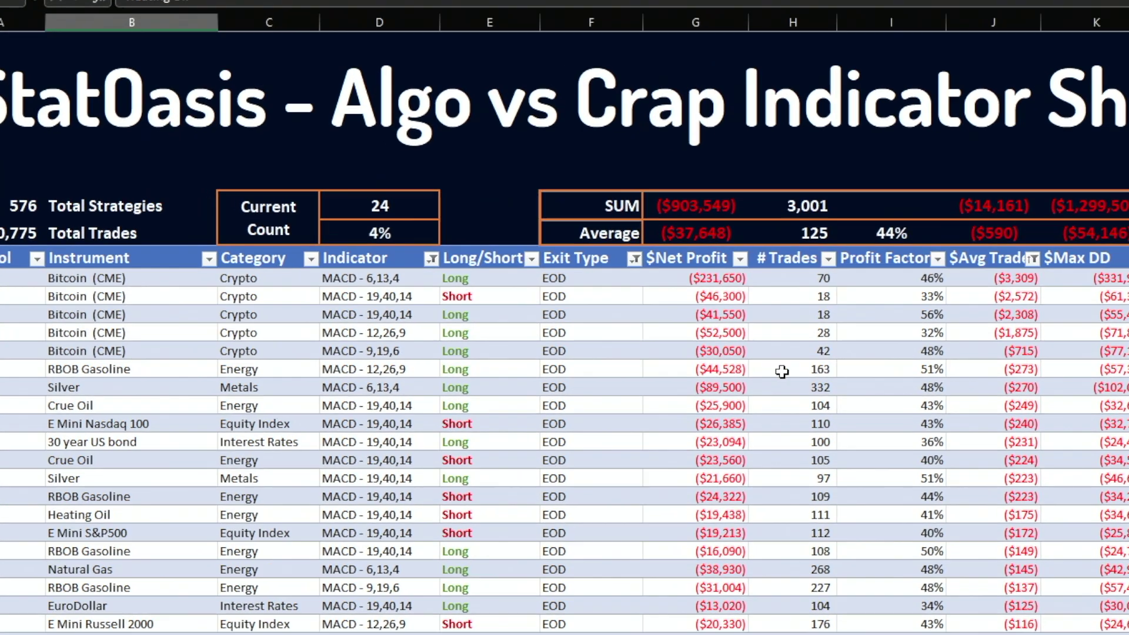
left_click_drag(562, 300, 557, 347)
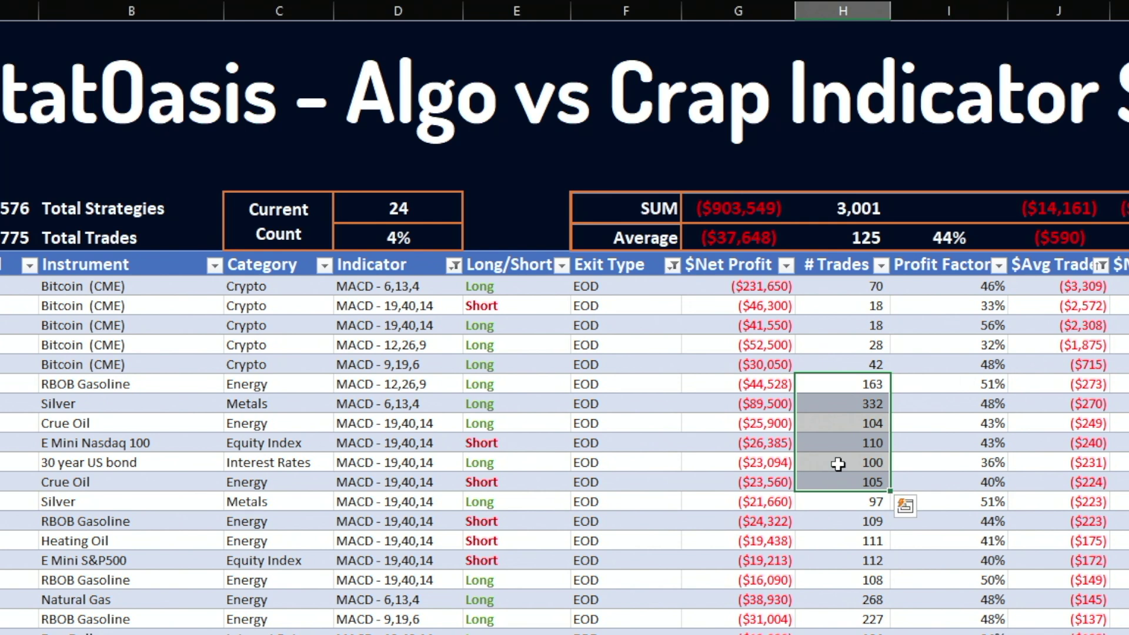
left_click(835, 403)
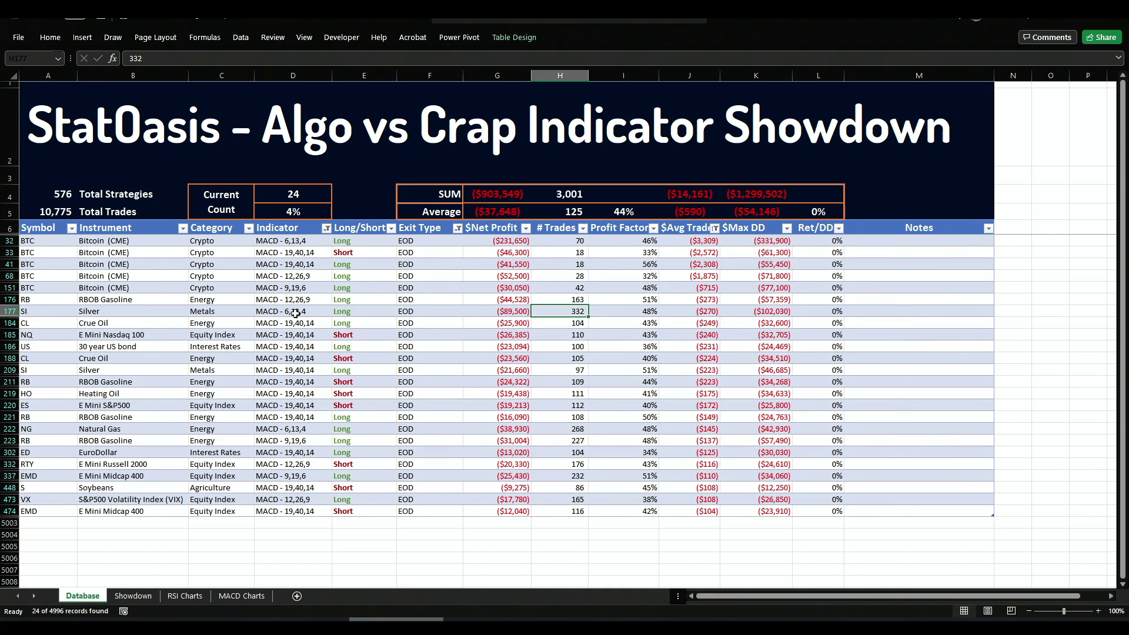
key("alt+Tab")
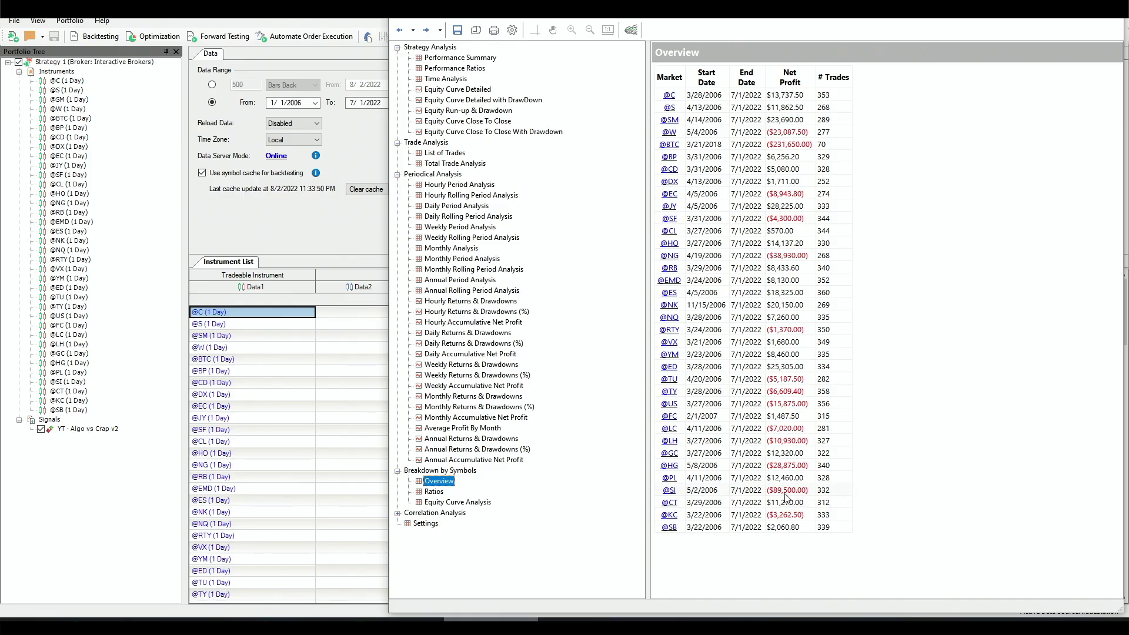
key("alt+Tab")
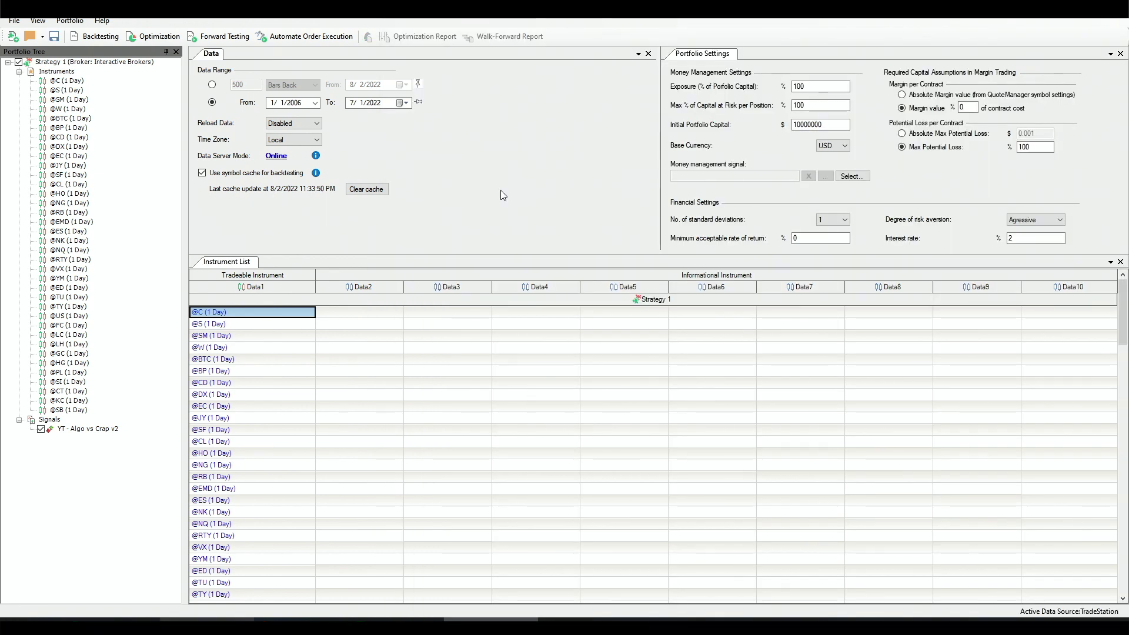
key("alt+Tab")
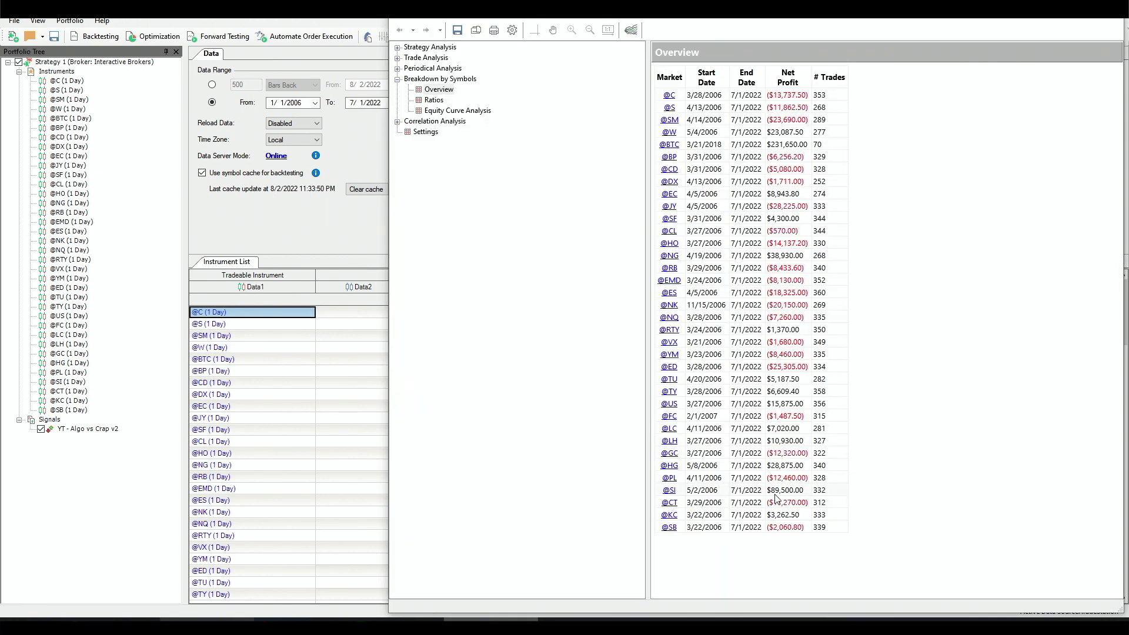
left_click(669, 491)
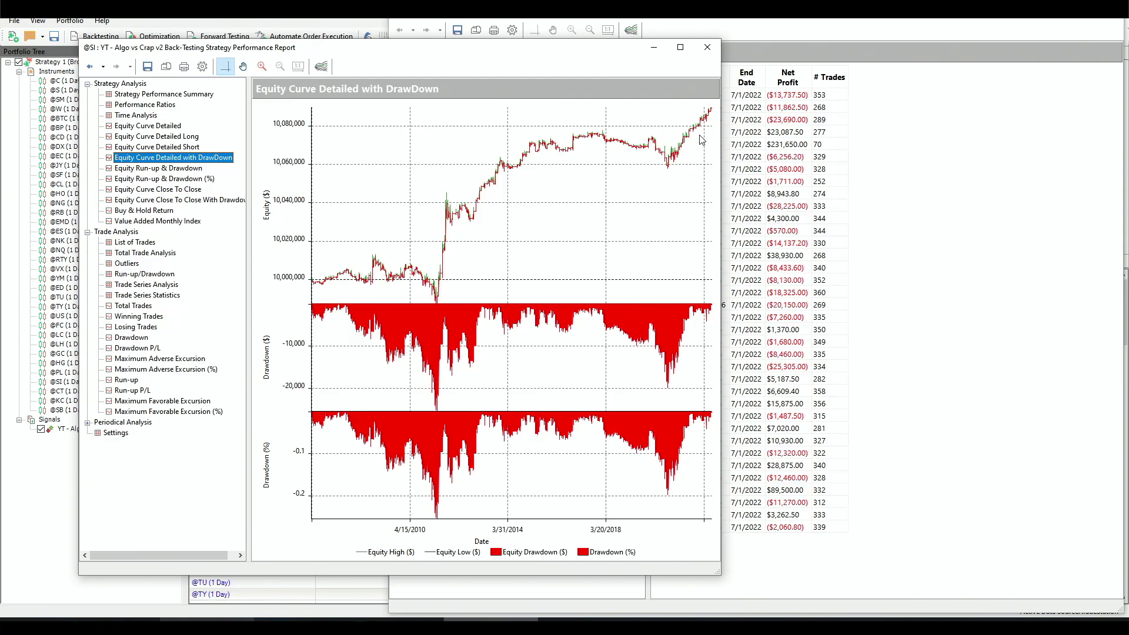
left_click(707, 47)
Return to the Excel workbook, highlight the BTC symbols in the Database sheet, and check BTC's strategy count on the MACD Charts sheet.
key("alt+Tab")
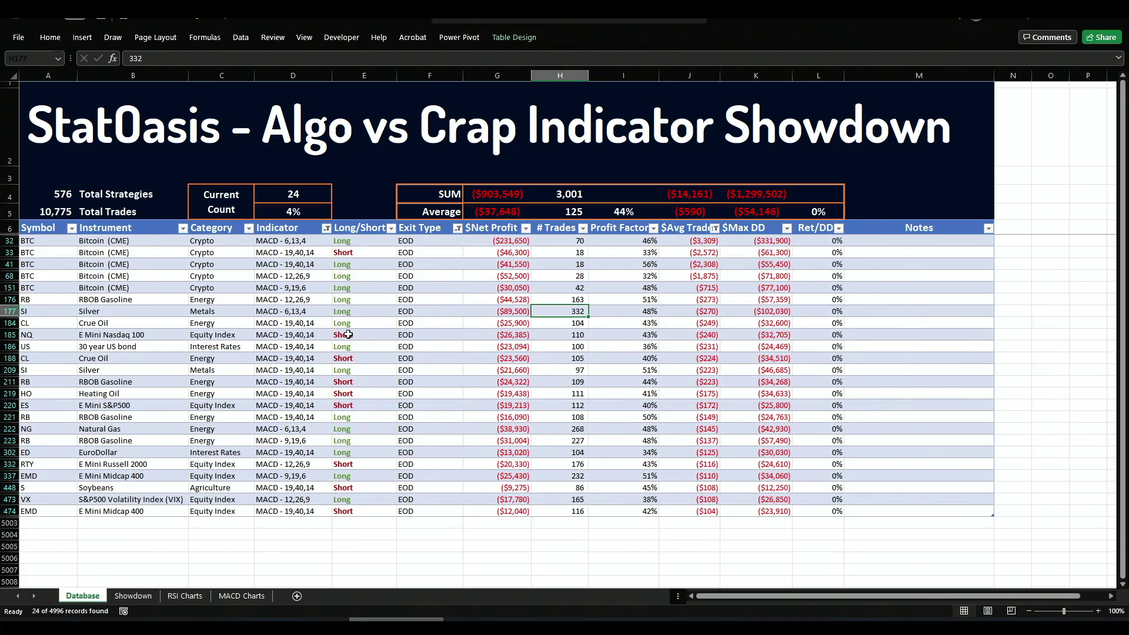
left_click_drag(43, 242, 47, 287)
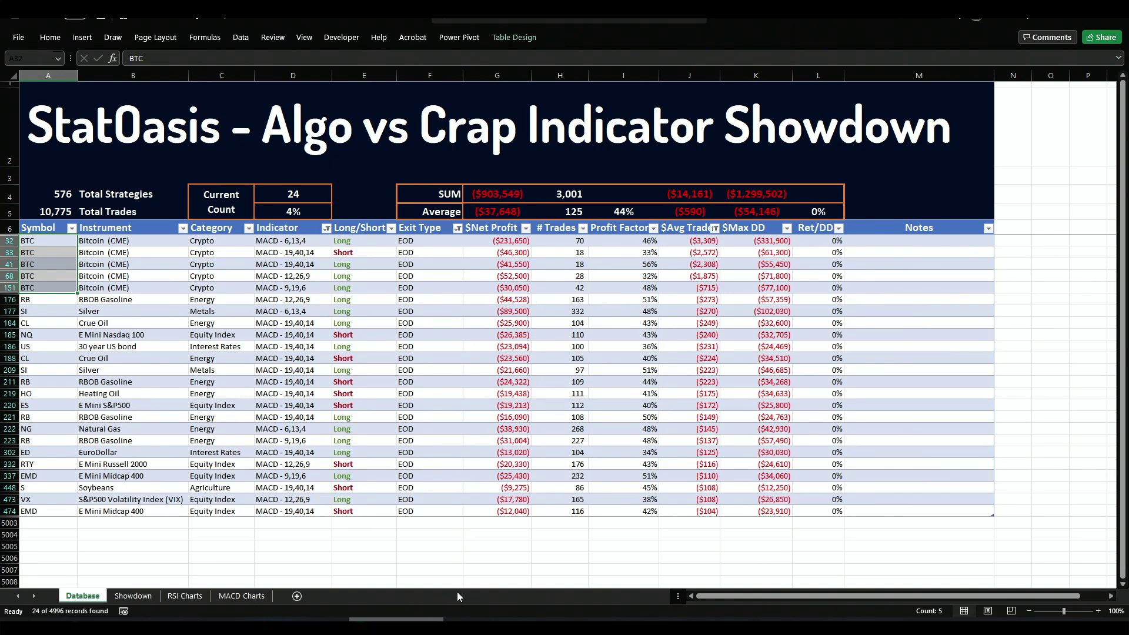
left_click(242, 595)
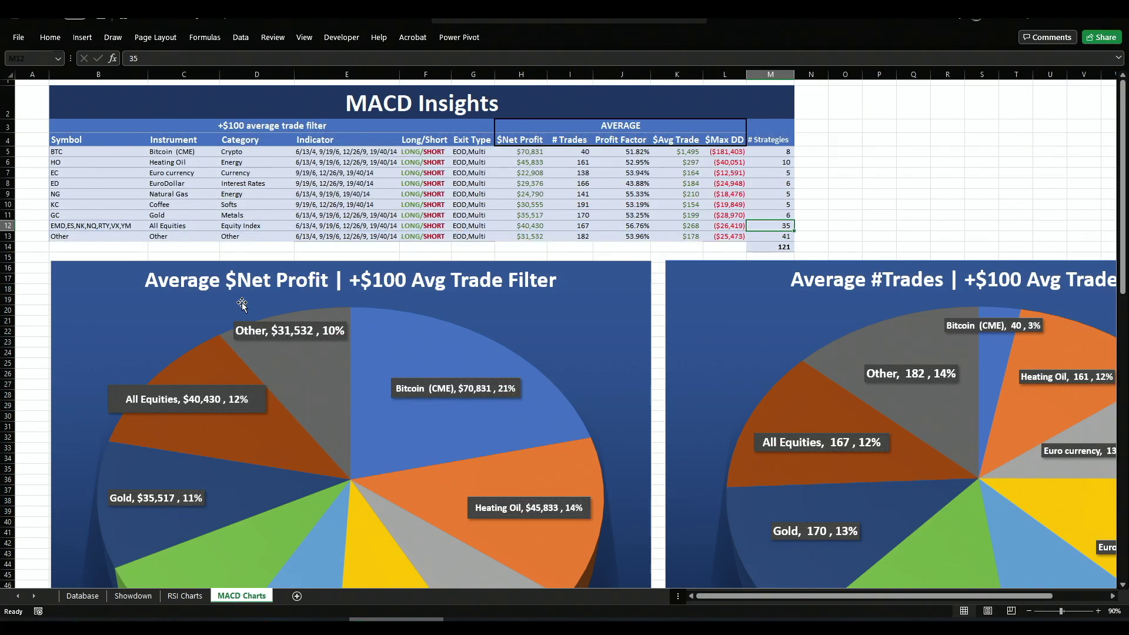
left_click(767, 153)
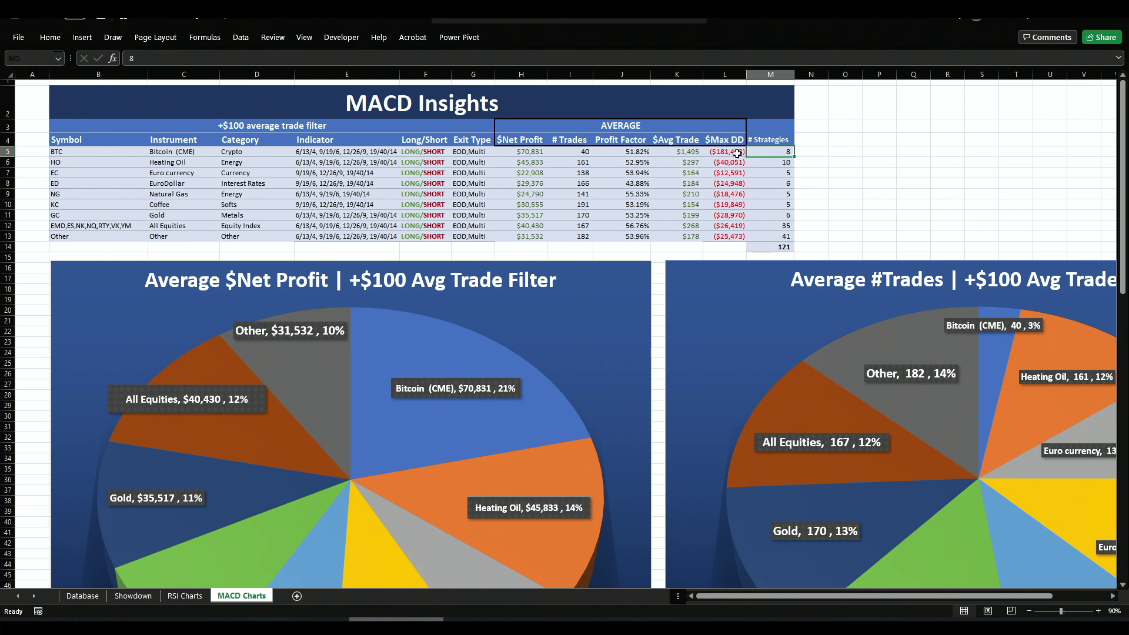